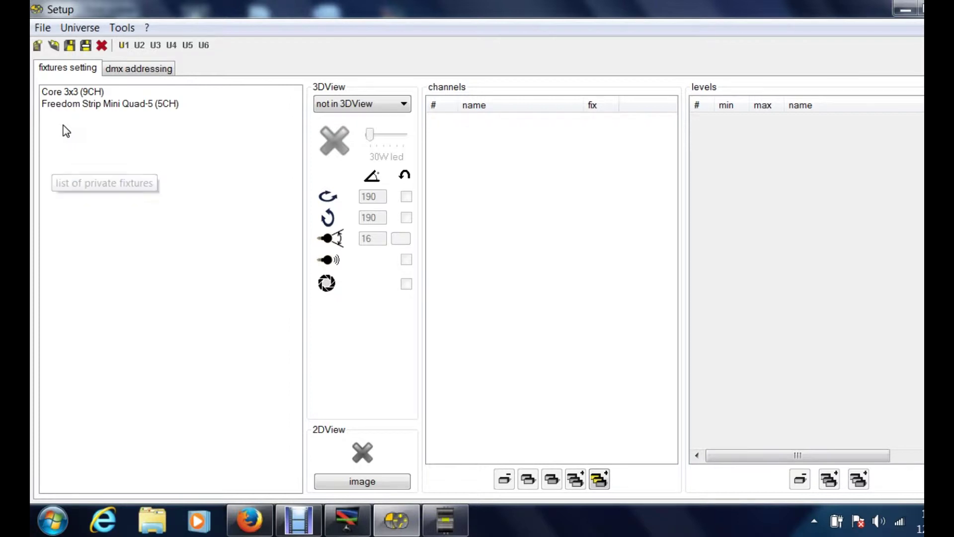
Step: Delete the Freedom Strip Mini Quad-5 (5CH) fixture, then view the Core 3x3 (9CH) channels
left_click(71, 105)
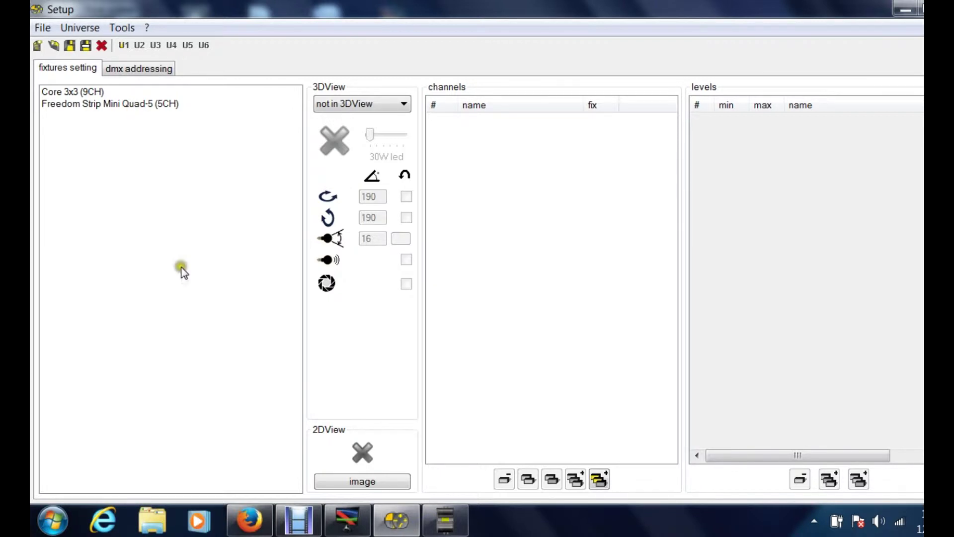
left_click(63, 103)
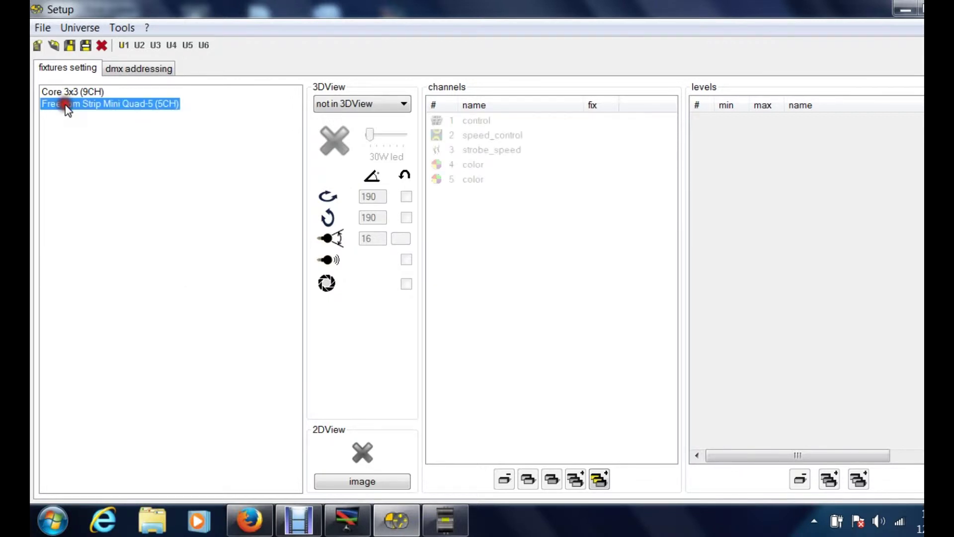
left_click(102, 44)
left_click(549, 319)
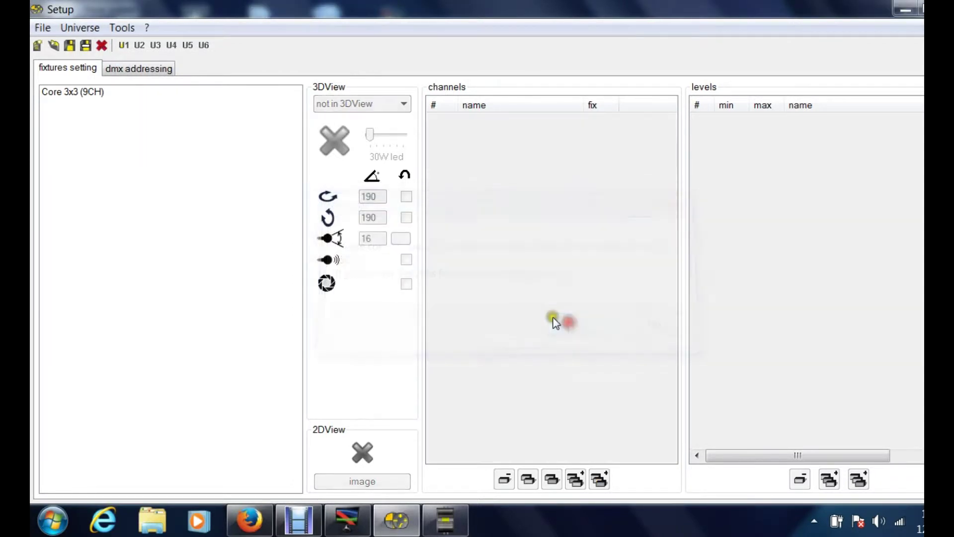
left_click(60, 92)
Step: Import Core 3x3 (3CH) from the fixtures > Chauvet > DJ folder
left_click(54, 45)
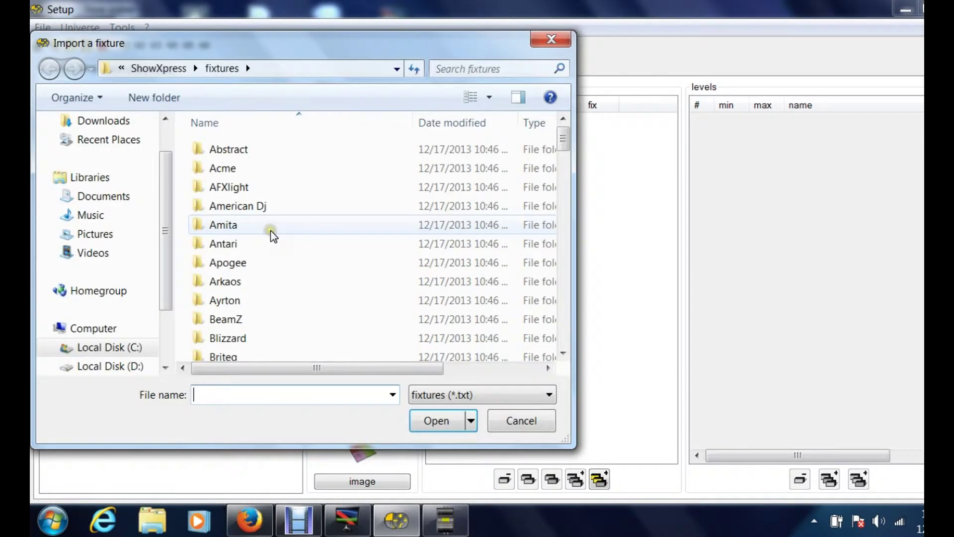
scroll(266, 289, "down", 2)
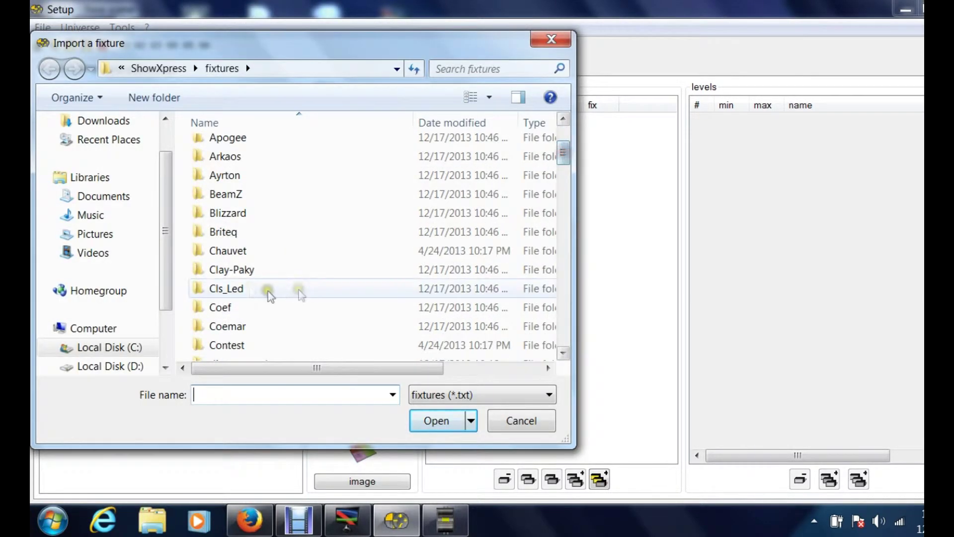
double_click(237, 251)
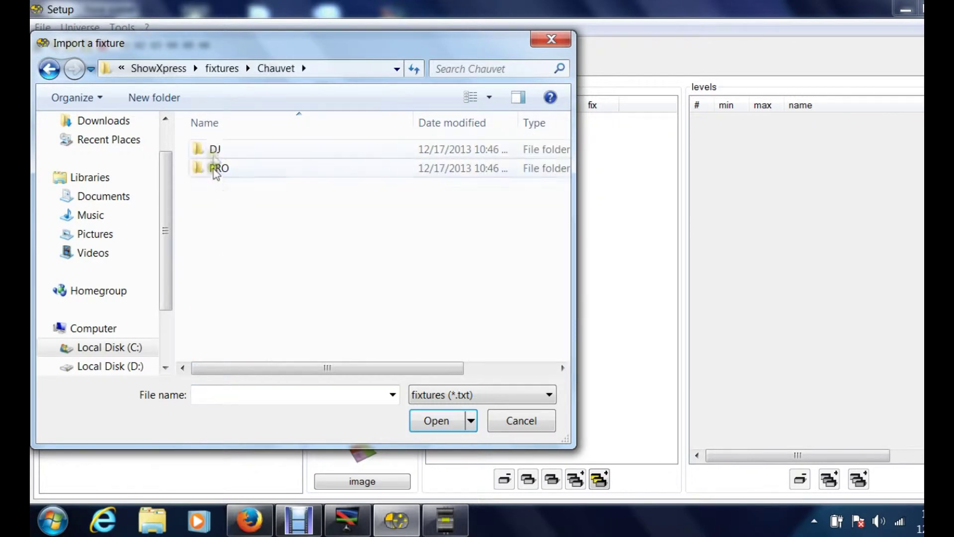
double_click(214, 149)
left_click_drag(562, 132, 561, 200)
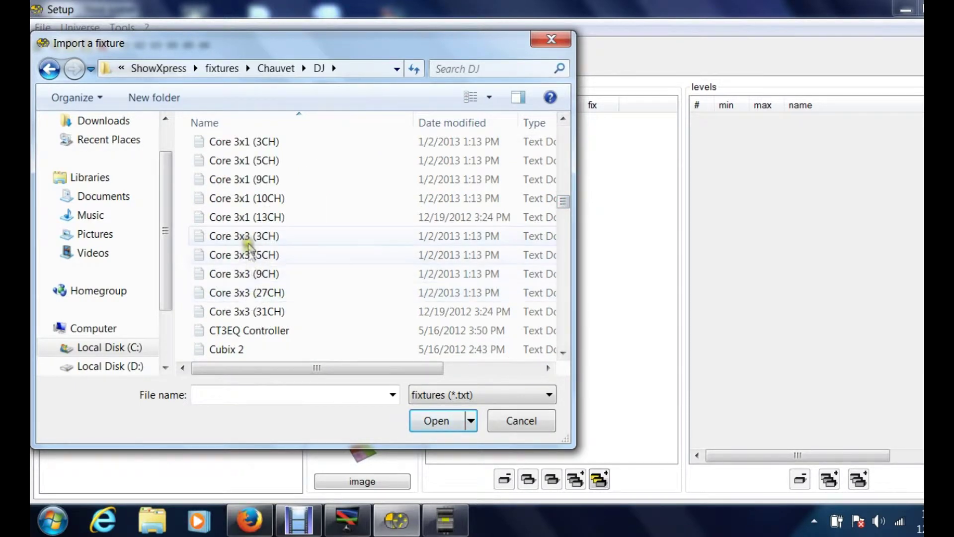
left_click(246, 240)
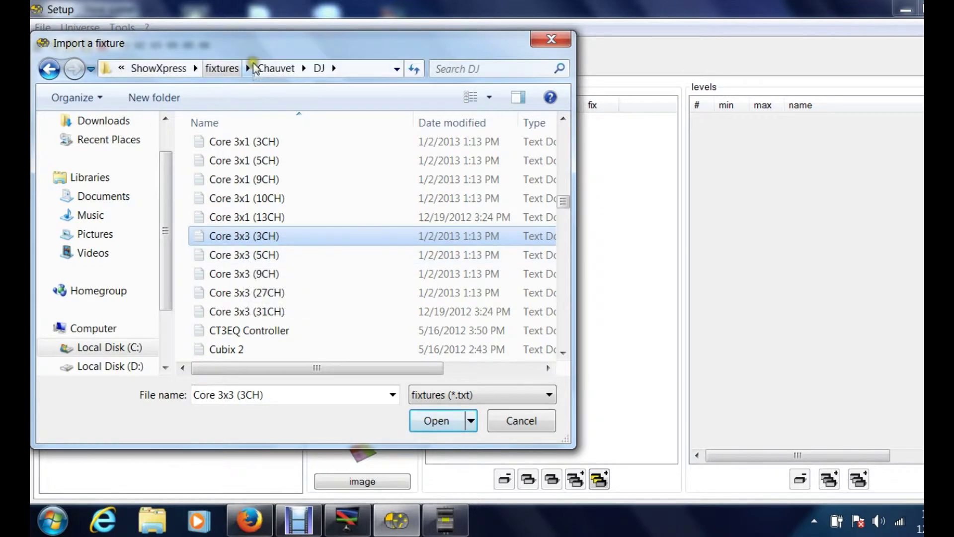
left_click_drag(253, 47, 451, 54)
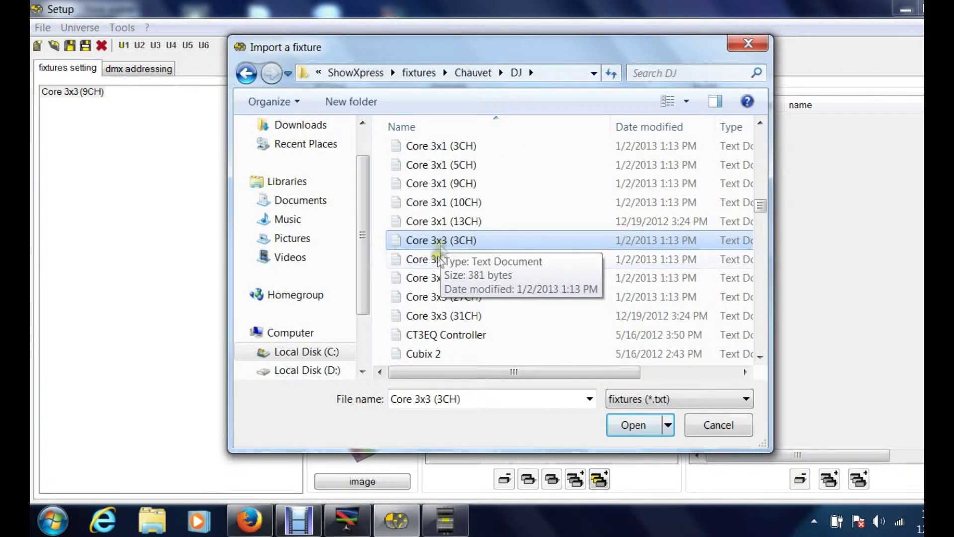
left_click(437, 260)
double_click(436, 240)
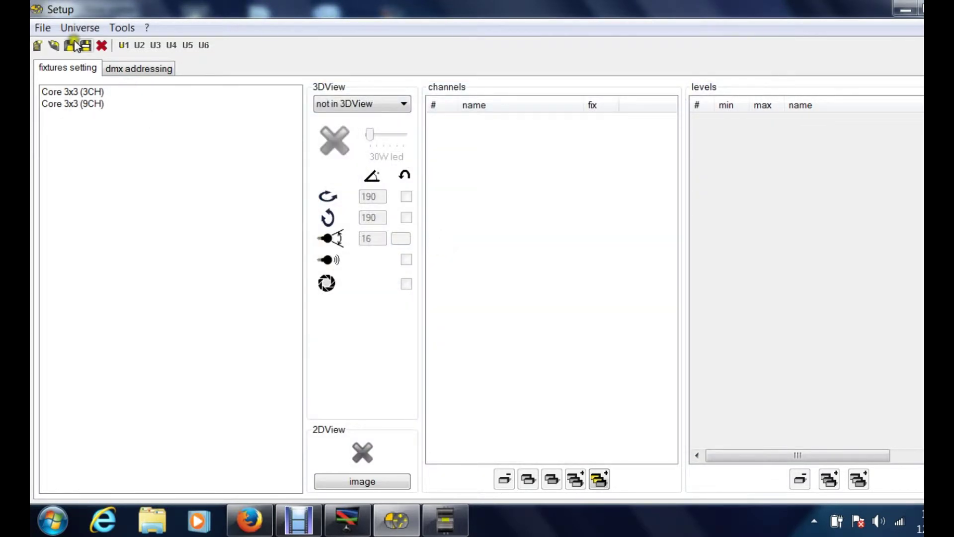
Step: Import Core 3x3 (31CH) from the fixtures > Chauvet > DJ folder
left_click(55, 46)
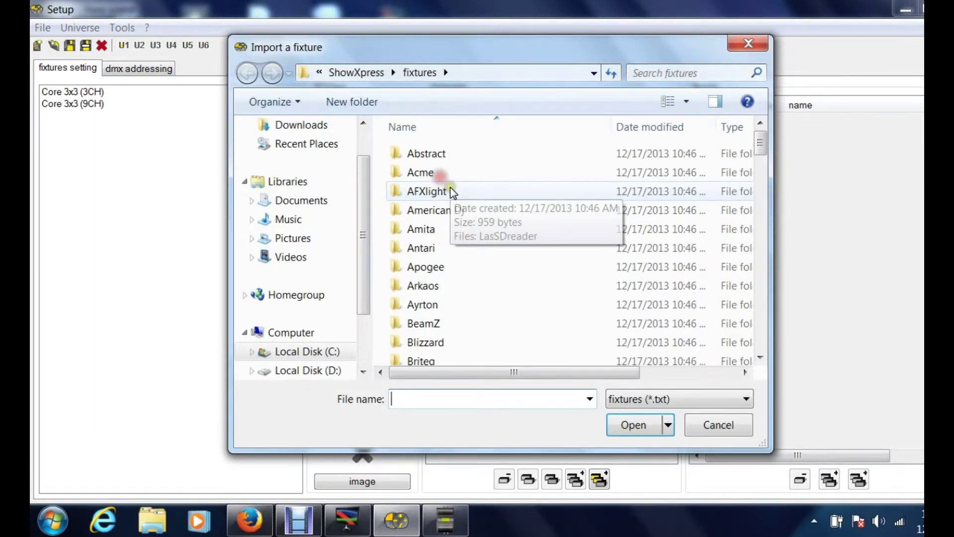
left_click_drag(760, 143, 760, 158)
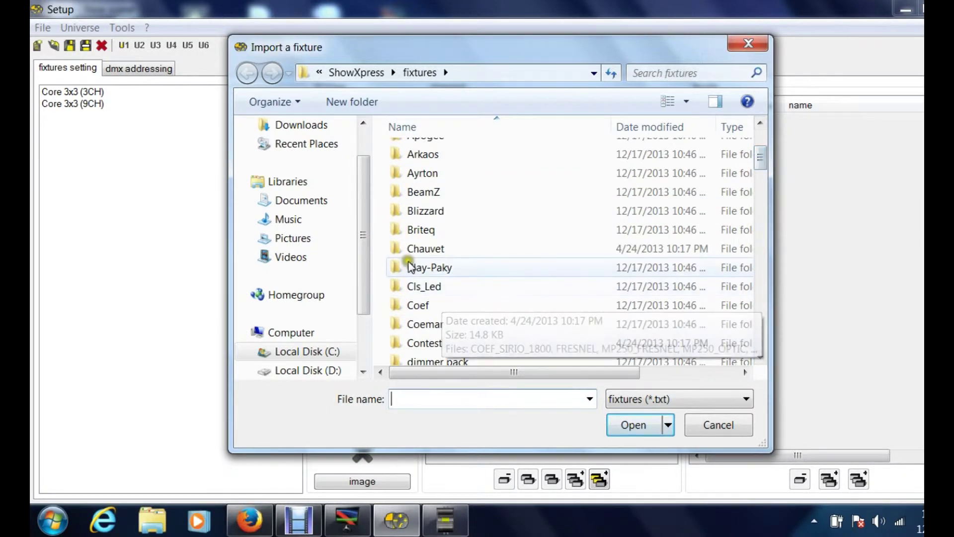
left_click(420, 249)
double_click(420, 250)
double_click(407, 155)
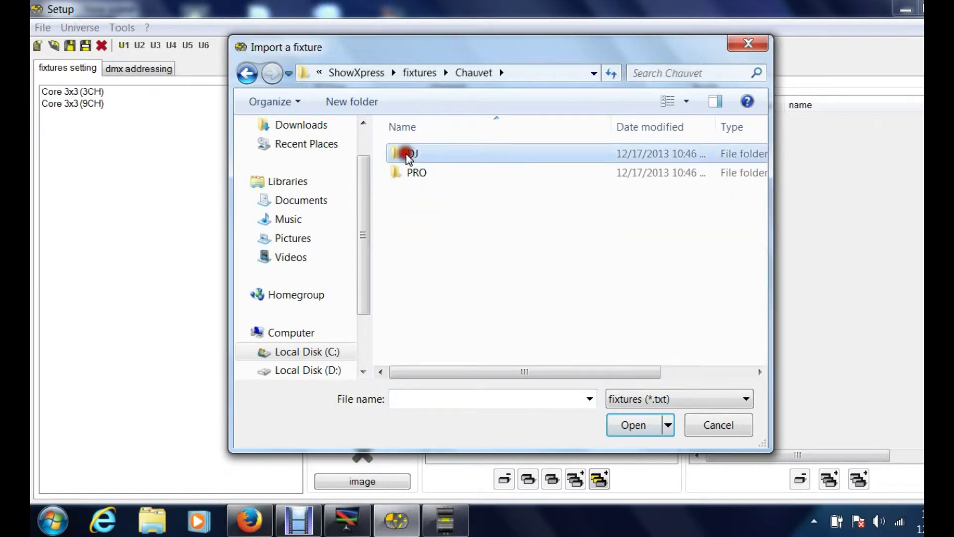
left_click_drag(760, 144, 773, 207)
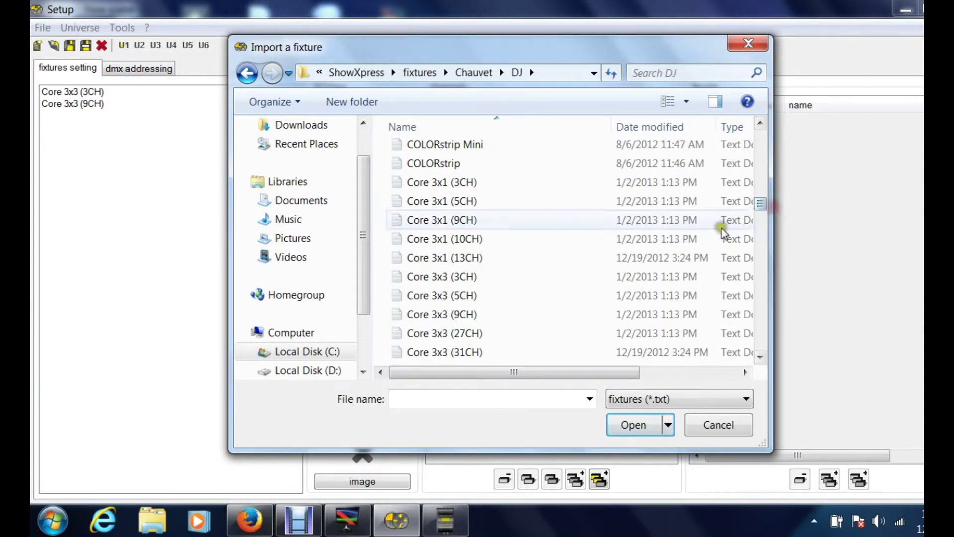
left_click(450, 353)
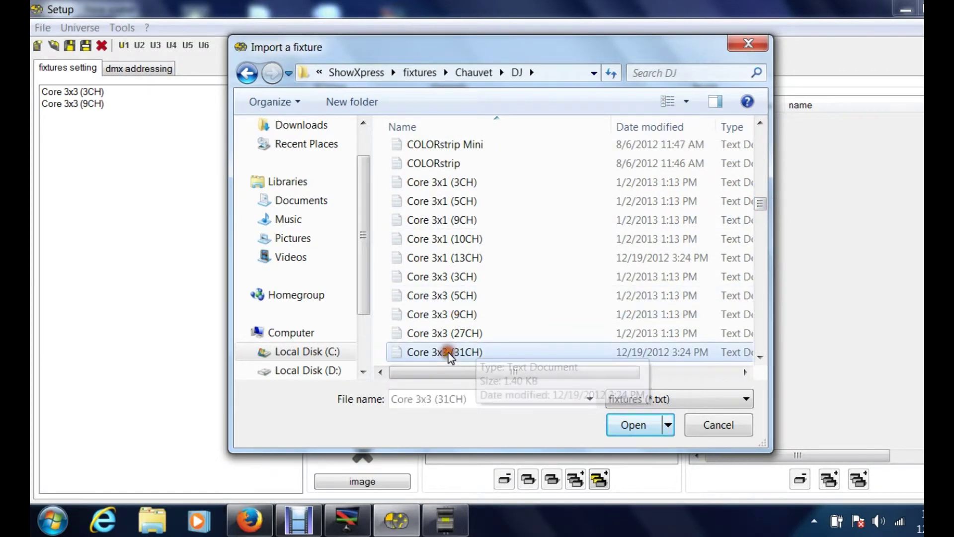
left_click(636, 426)
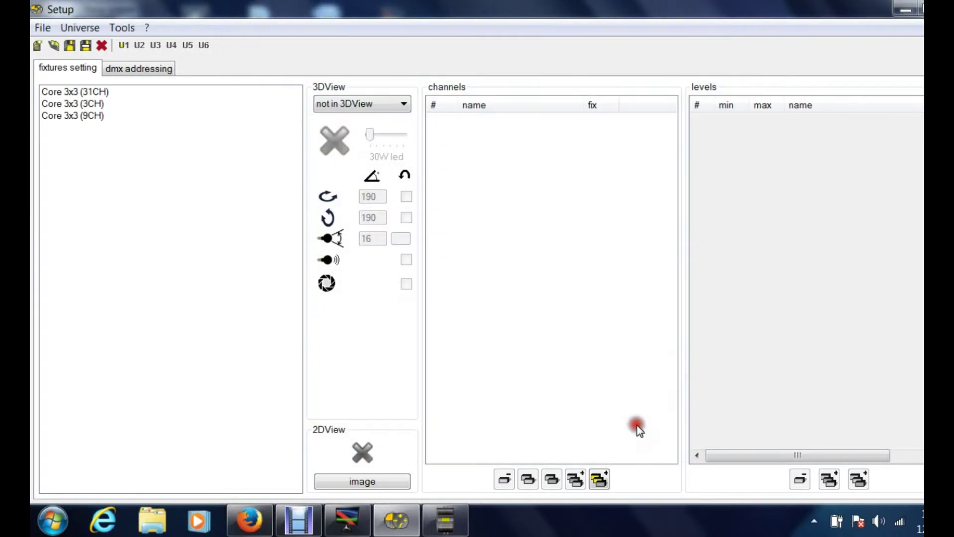
Step: Check the 3CH version's blue, green and red channel levels, then view the 31CH and 9CH channel lists
left_click(70, 103)
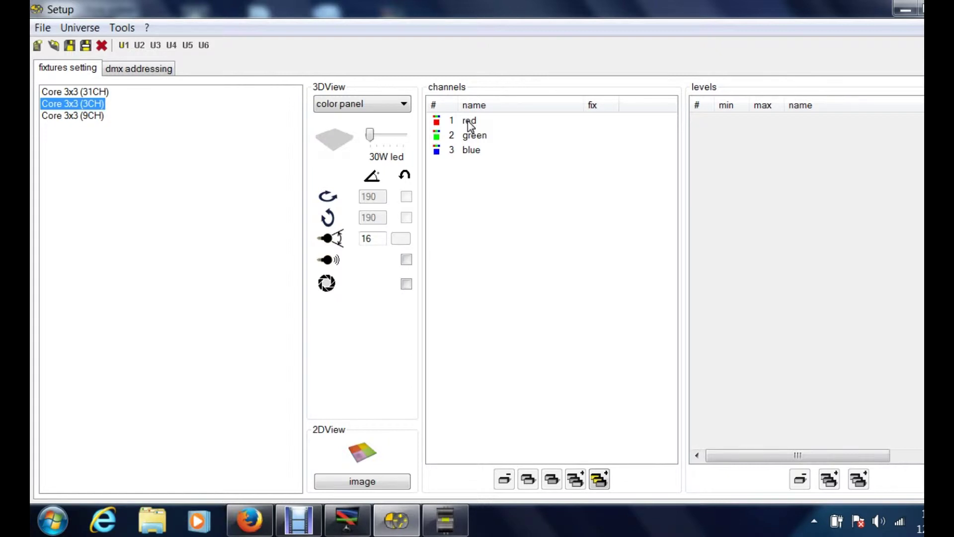
left_click(471, 150)
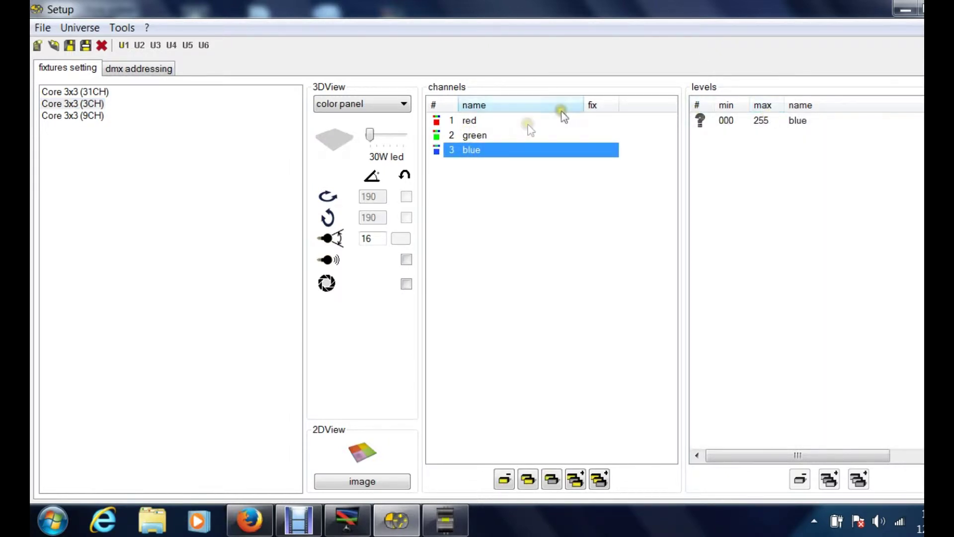
left_click(476, 137)
left_click(470, 122)
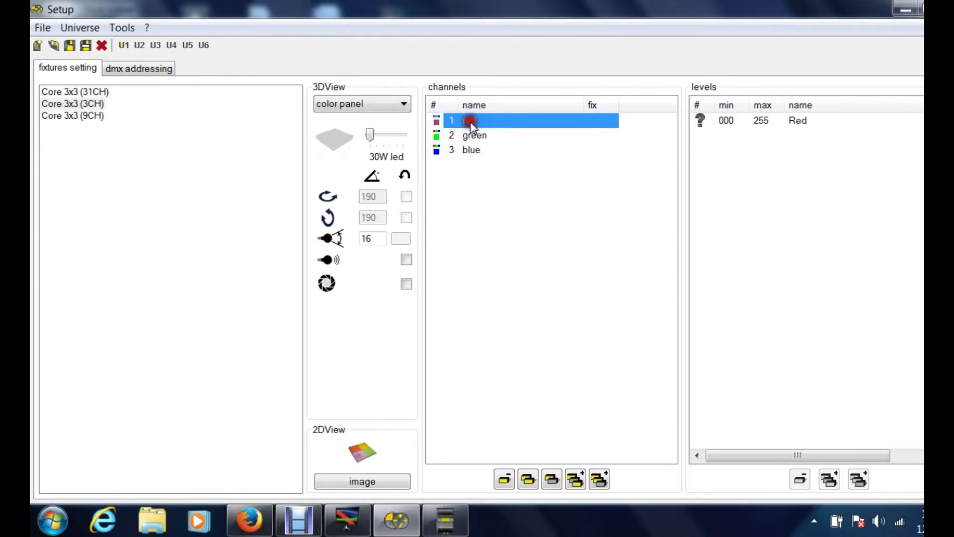
left_click(73, 93)
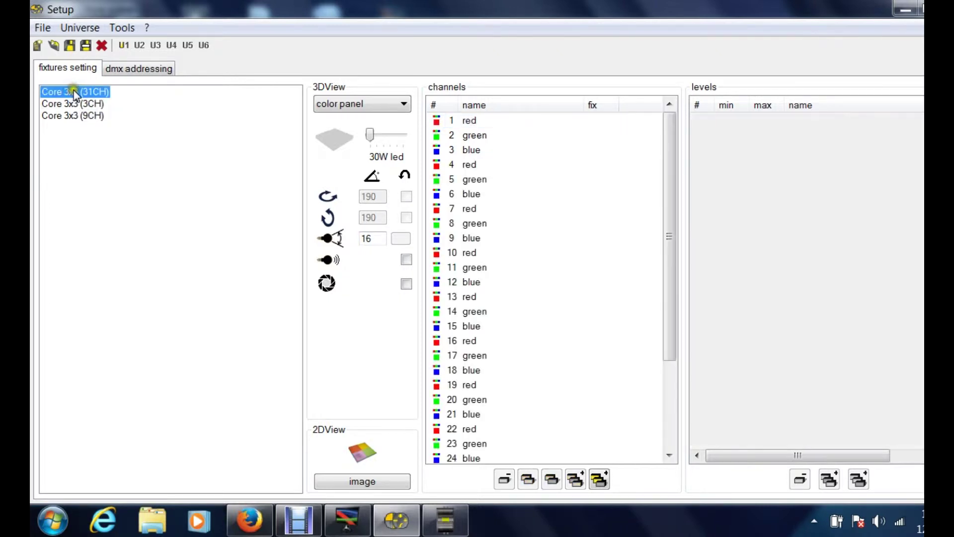
left_click(77, 117)
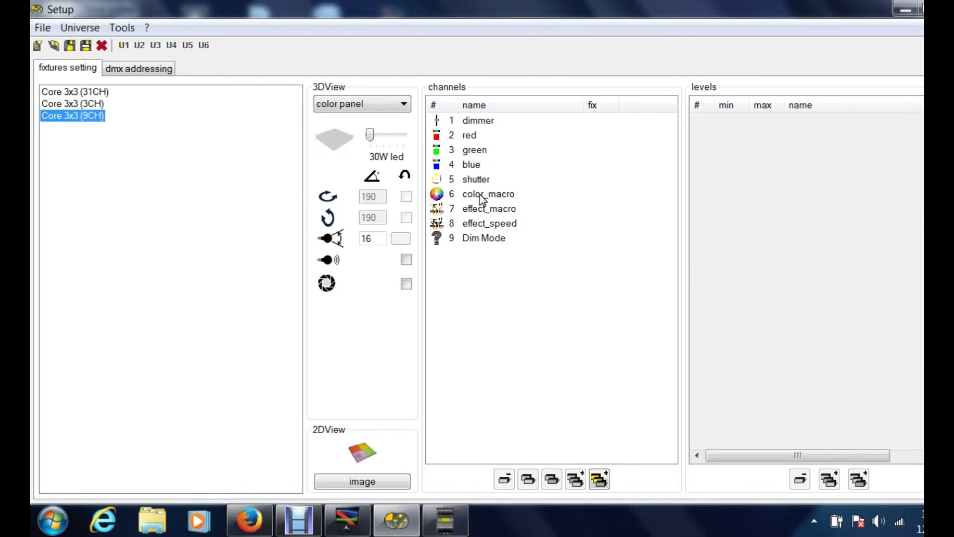
left_click(65, 90)
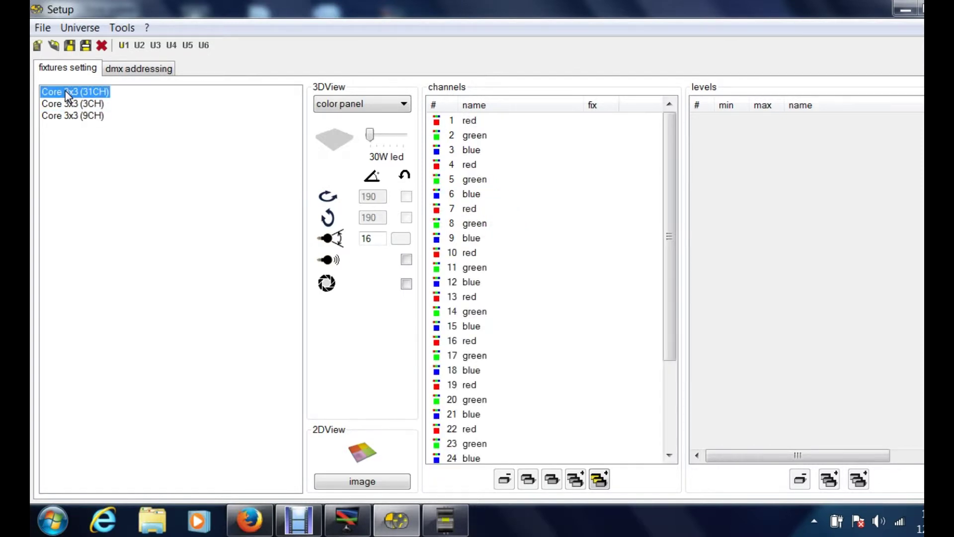
Step: Scroll the Core 3x3 (31CH) channels to show channel 28 effect_macro levels, Chase 1–6 and Sound Mode
left_click(711, 149)
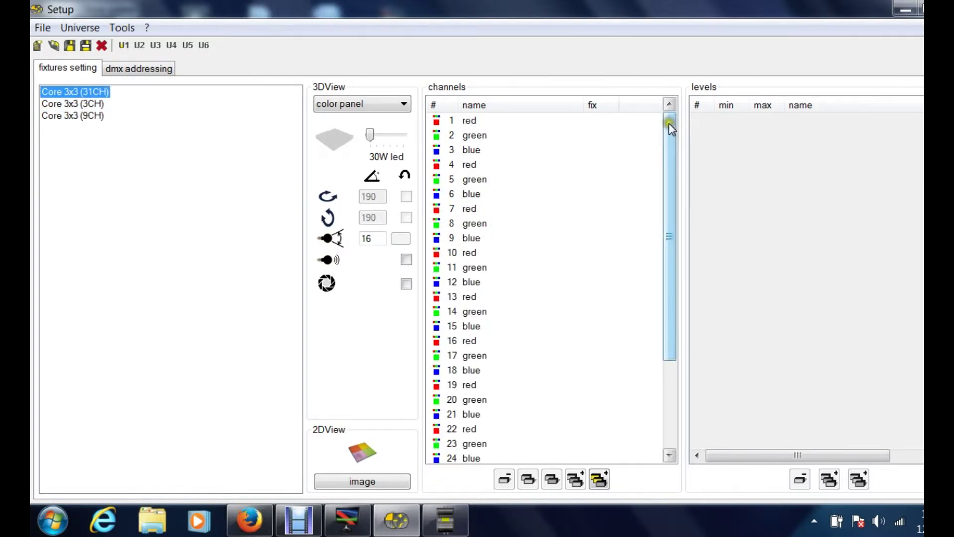
left_click_drag(669, 126, 650, 250)
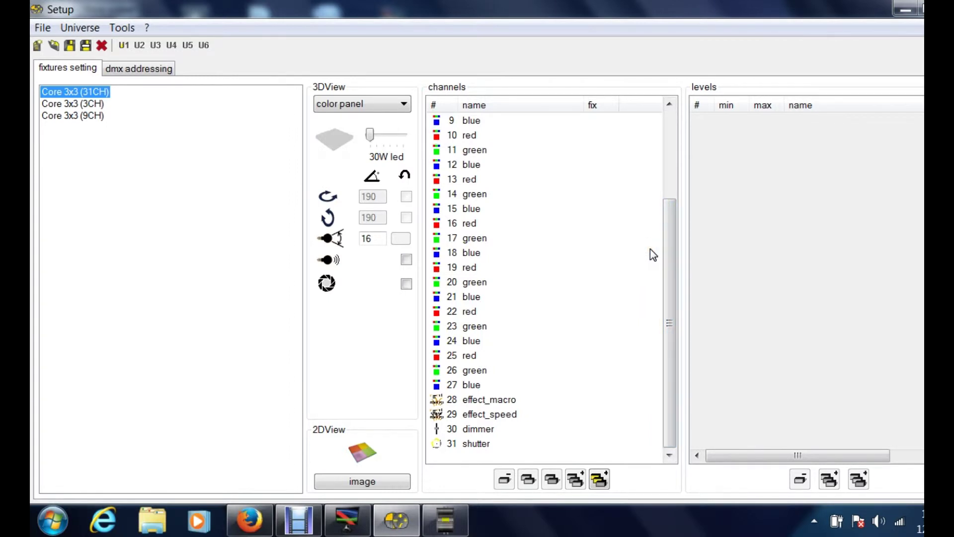
left_click(466, 444)
left_click(668, 346)
left_click_drag(668, 345, 669, 226)
left_click_drag(498, 136, 477, 124)
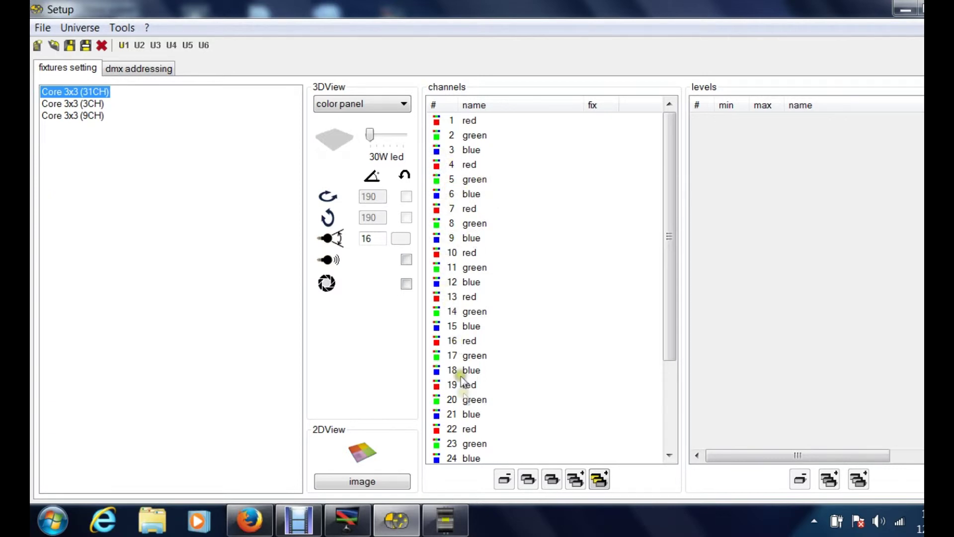
left_click_drag(667, 185, 677, 289)
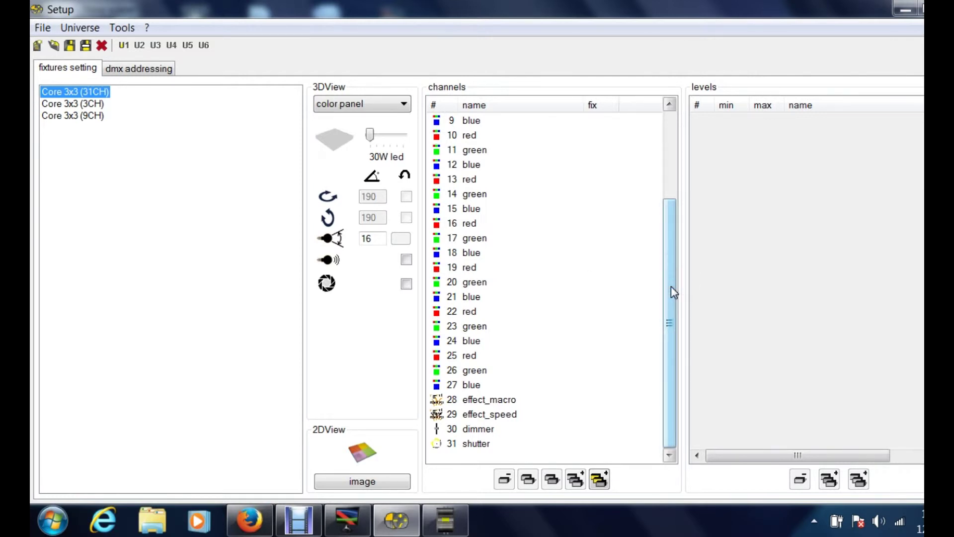
left_click(498, 404)
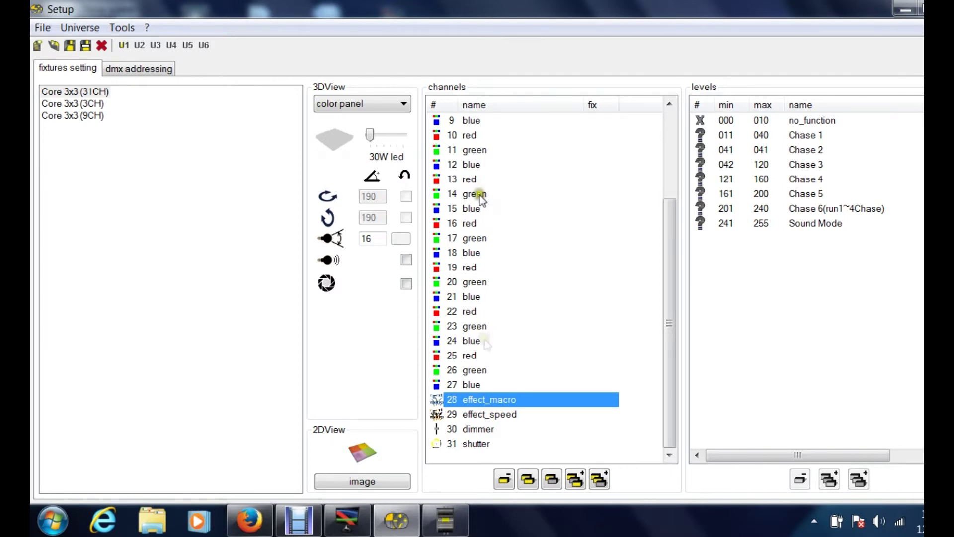
left_click(475, 399)
Step: Scroll the channel list and switch to Core 3x3 (9CH) to show its nine channels
left_click(669, 419)
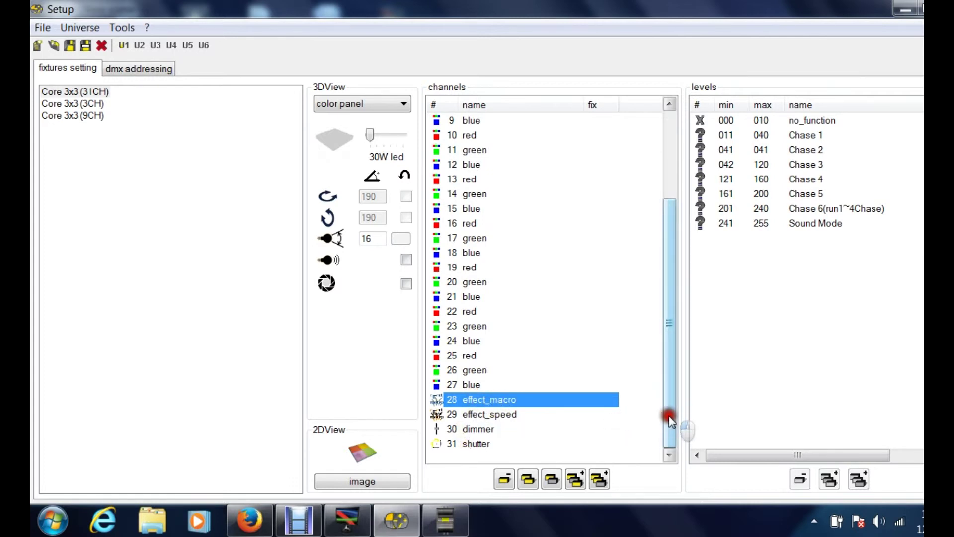
mouse_move(669, 419)
left_mouse_down()
mouse_move(667, 298)
mouse_move(668, 422)
left_mouse_up()
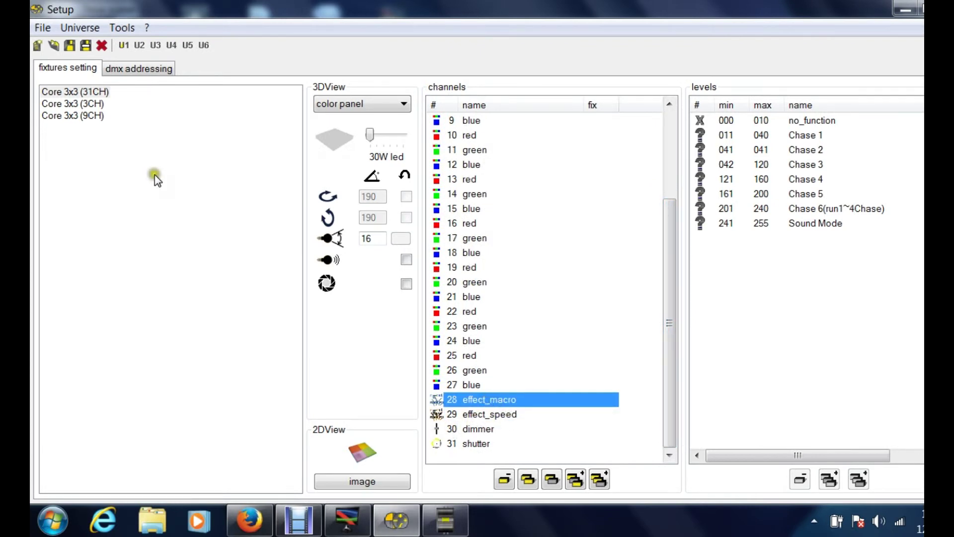
left_click(88, 116)
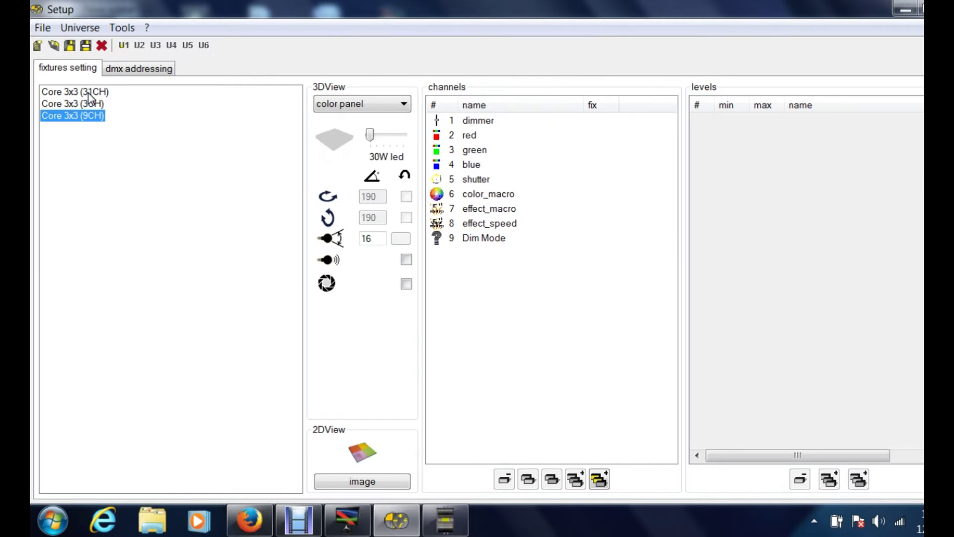
Step: Compare the 31CH and 9CH Core 3x3 channel lists, then bring the Editor's new scene forward
left_click(86, 116)
left_click(94, 92)
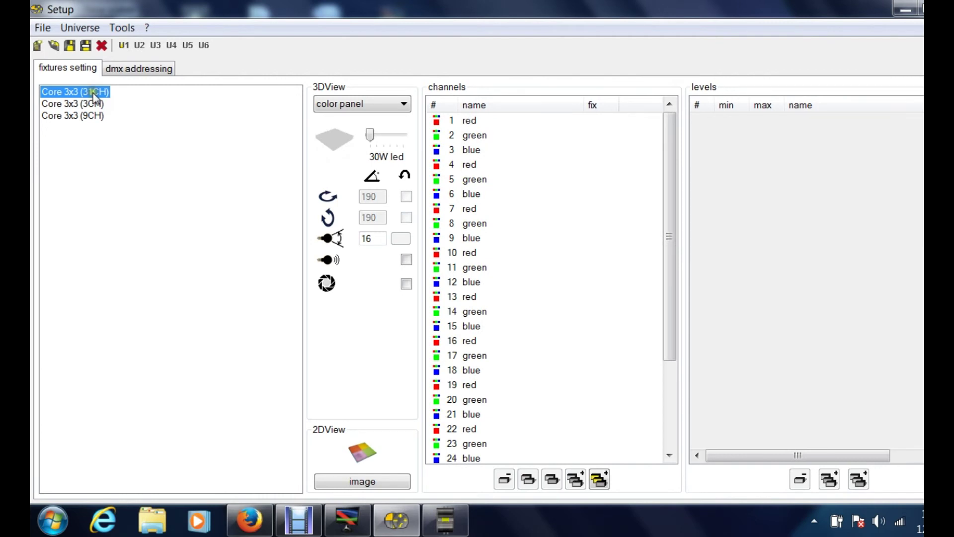
left_click(69, 104)
left_click(117, 132)
left_click(89, 94)
left_click(149, 151)
left_click(111, 115)
left_click(89, 94)
left_click(82, 105)
left_click(86, 116)
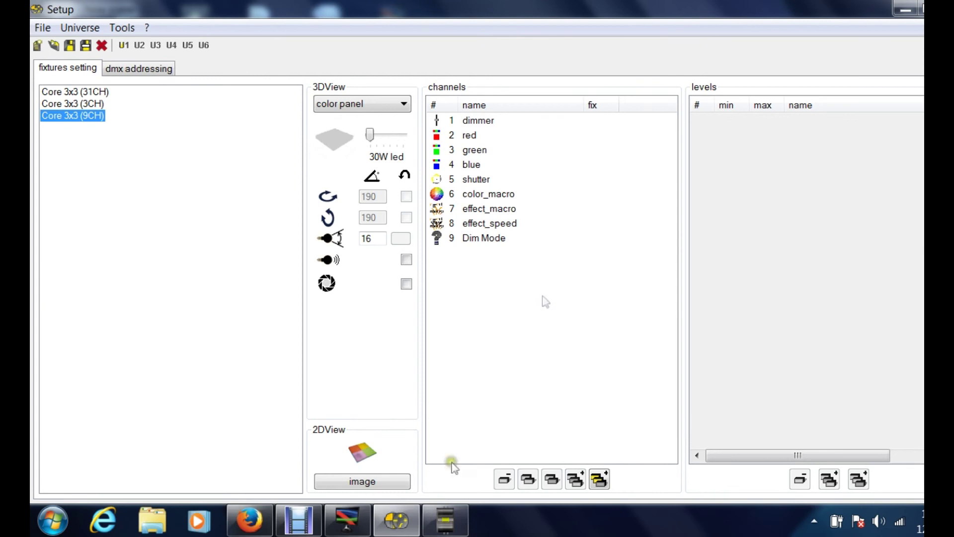
left_click(444, 522)
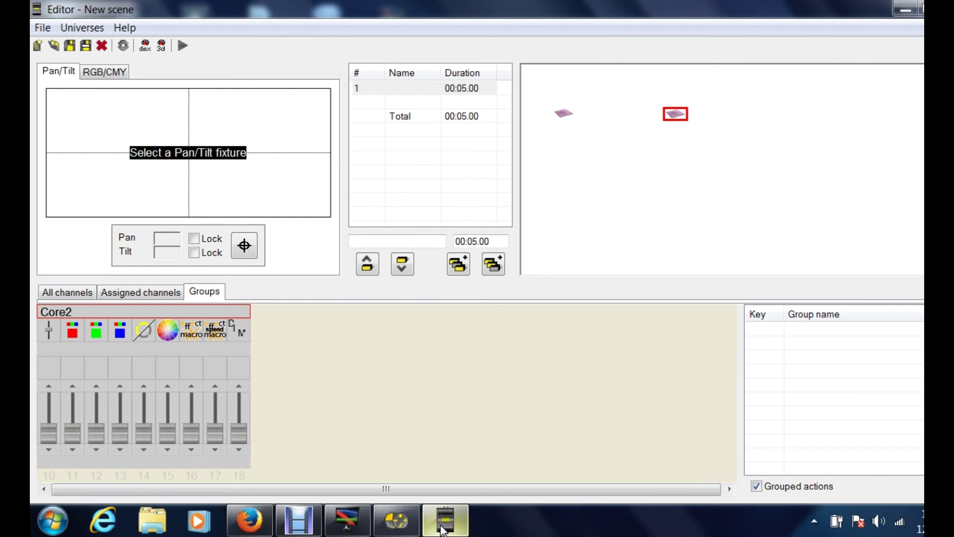
mouse_move(301, 522)
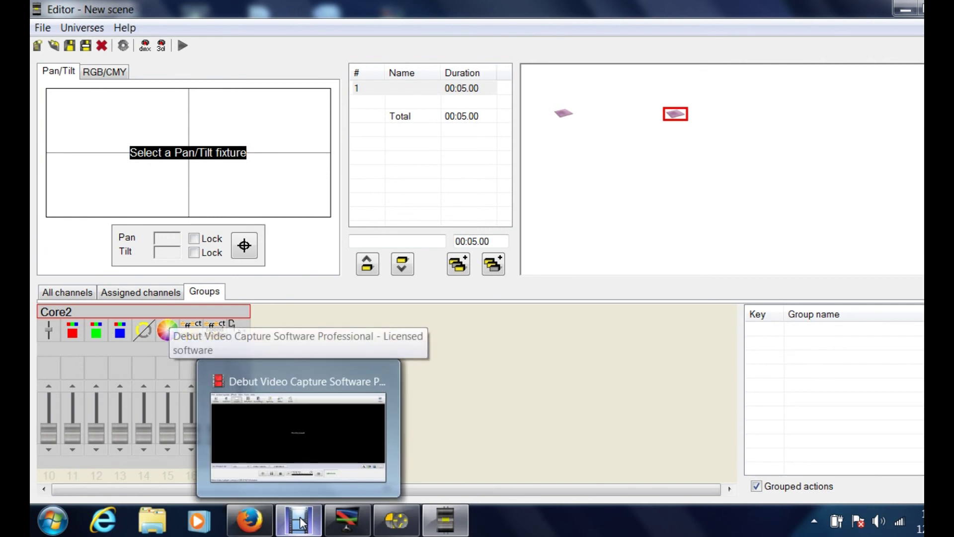